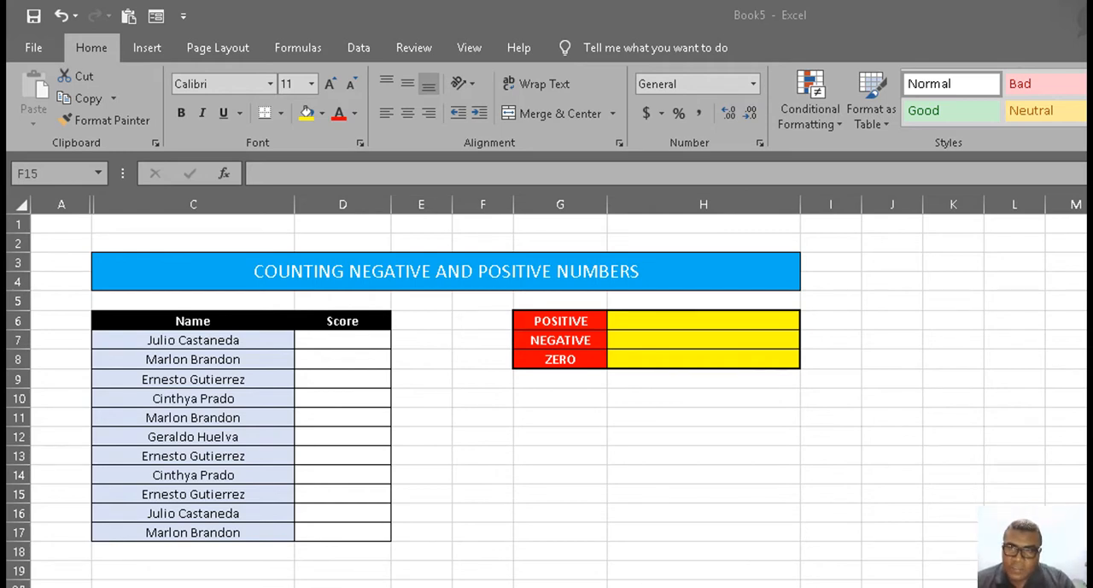
Step: Enter the formula =RANDBETWEEN(-10,10) in the first Score cell, D7
left_click(263, 341)
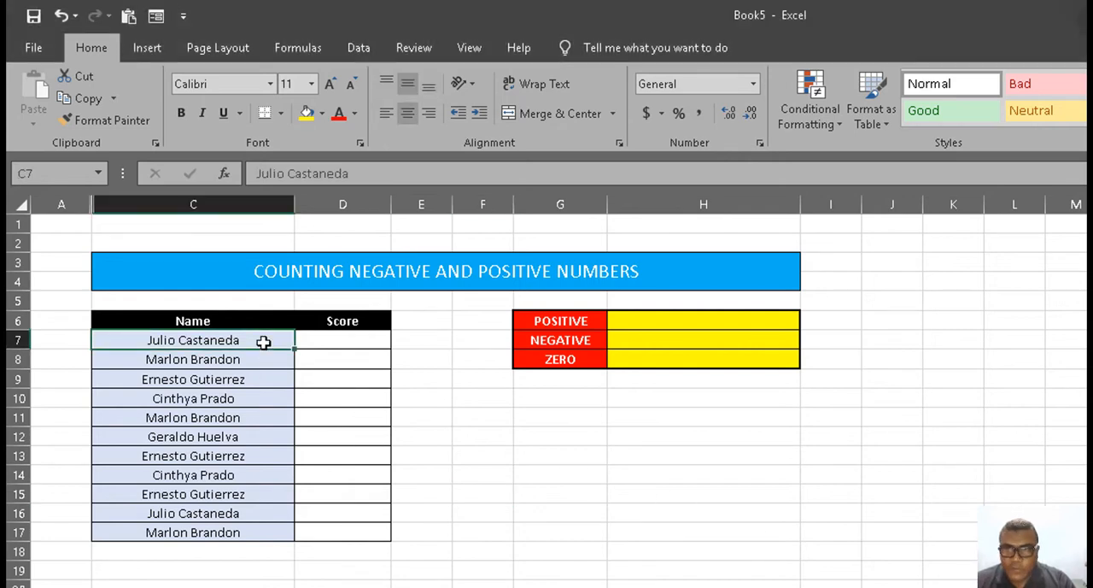
left_click(326, 337)
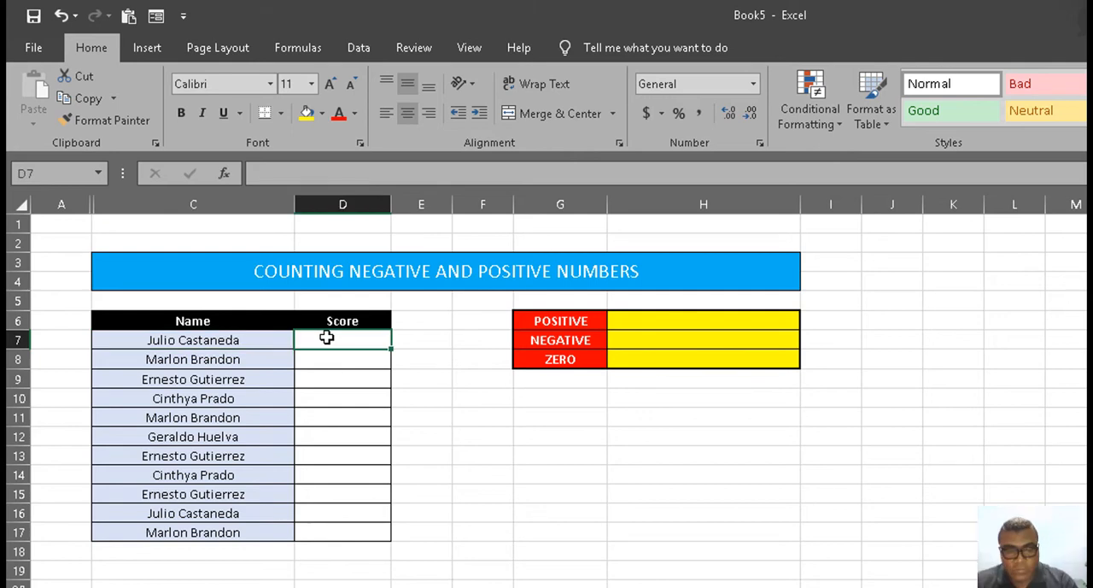
type("=")
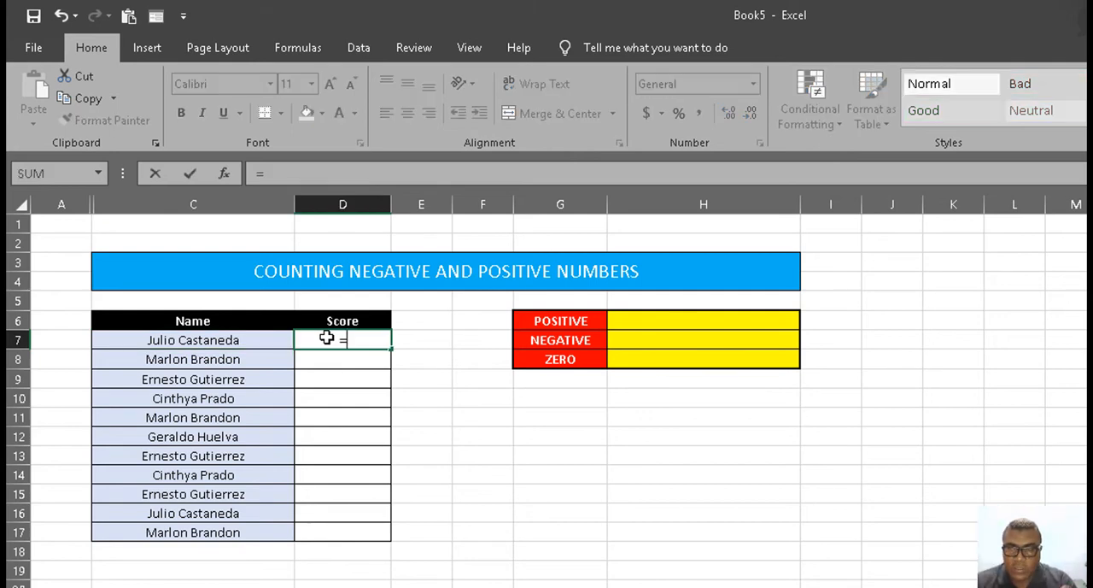
type("r")
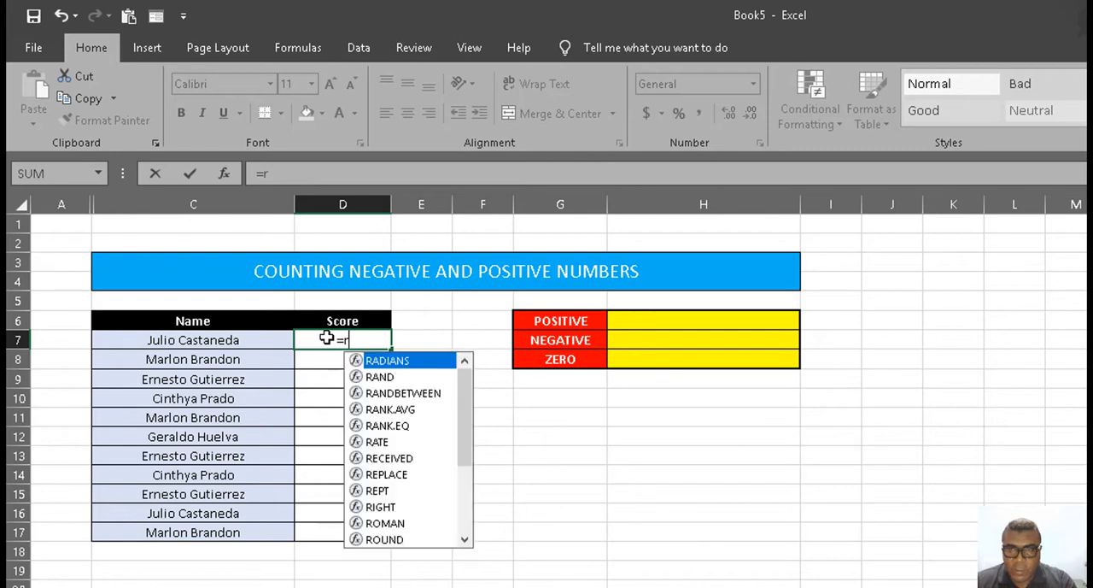
type("and")
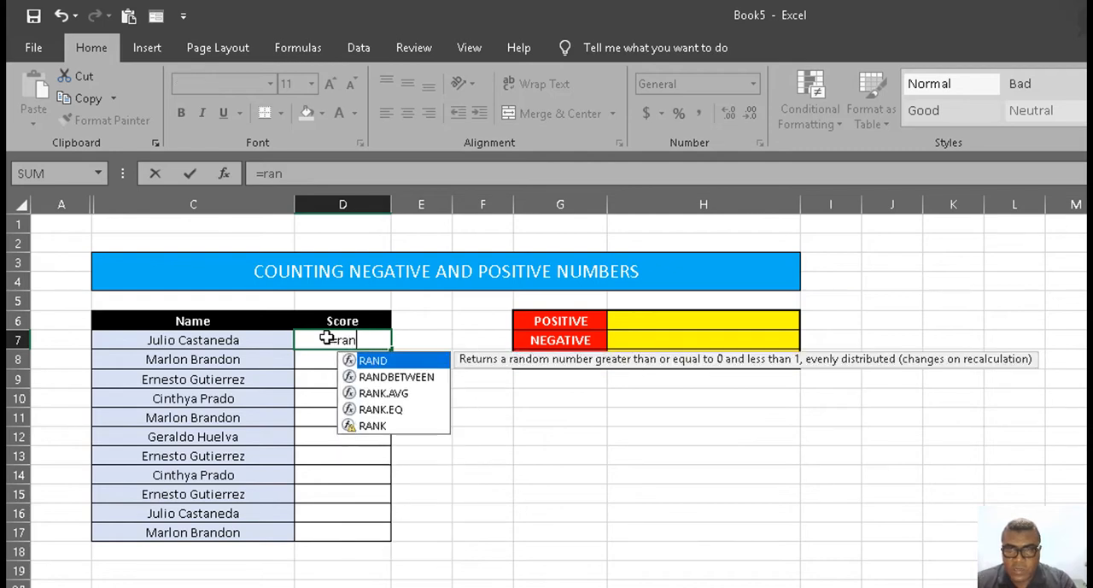
left_click(403, 381)
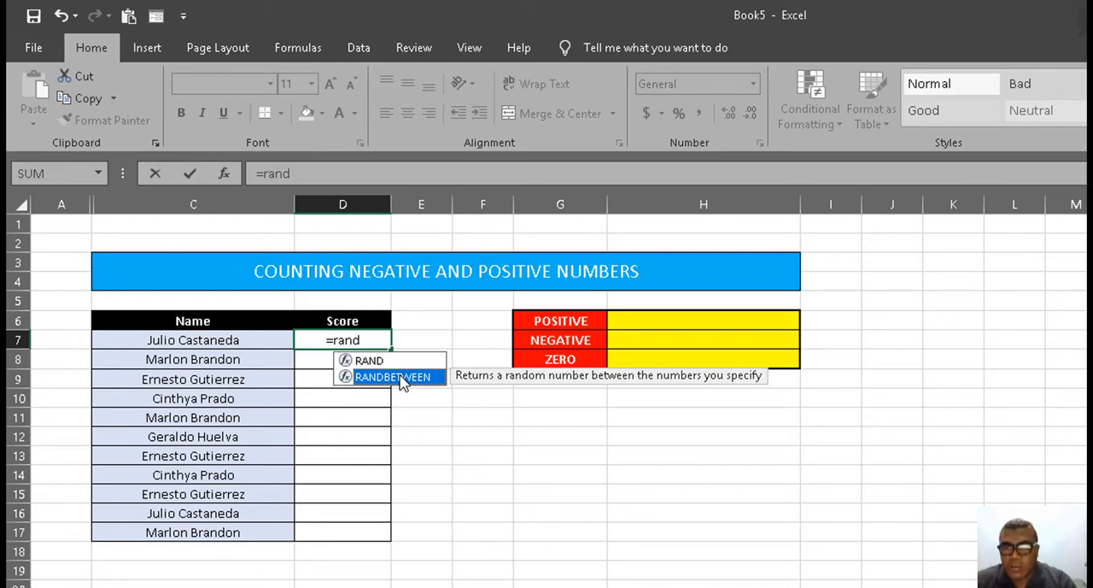
double_click(401, 377)
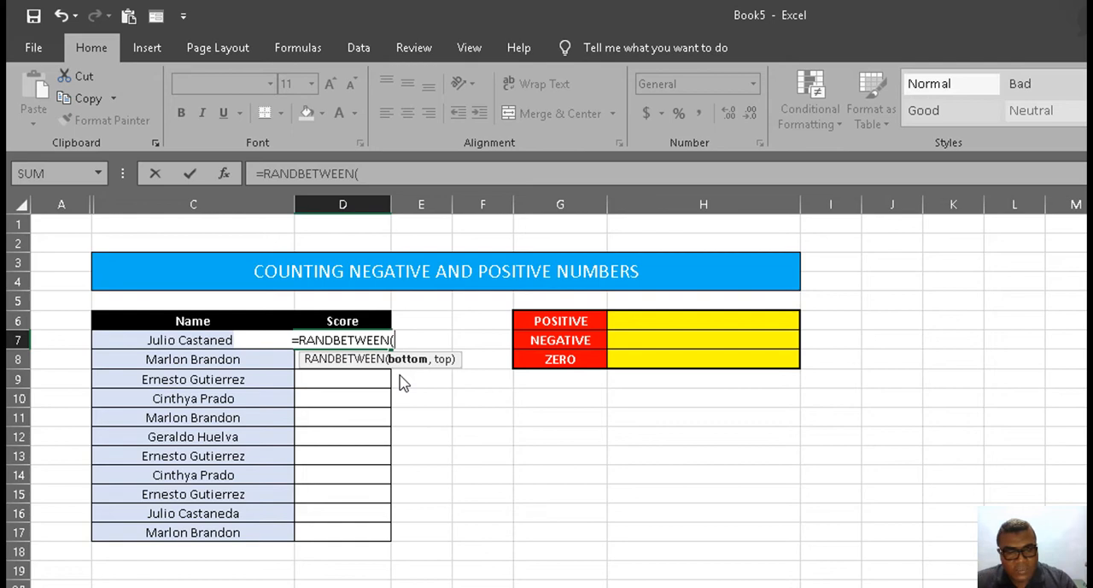
type("-")
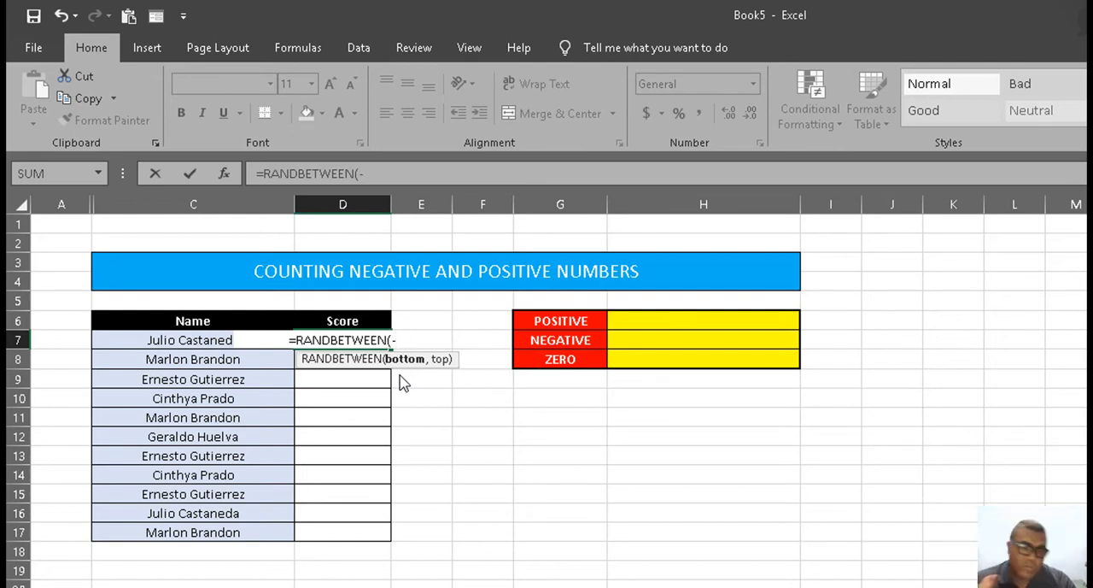
type("10")
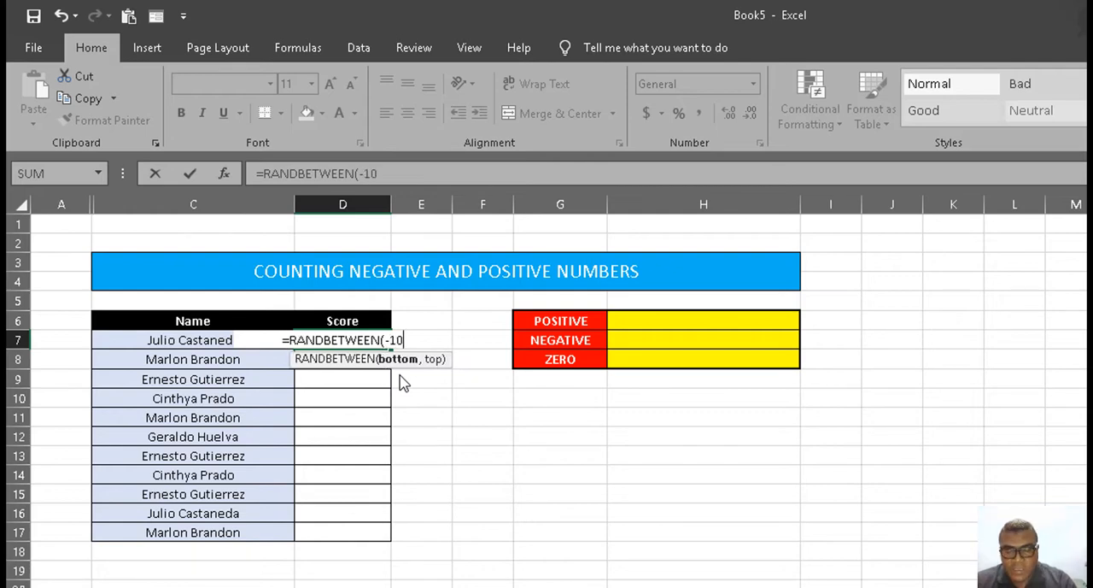
type(",")
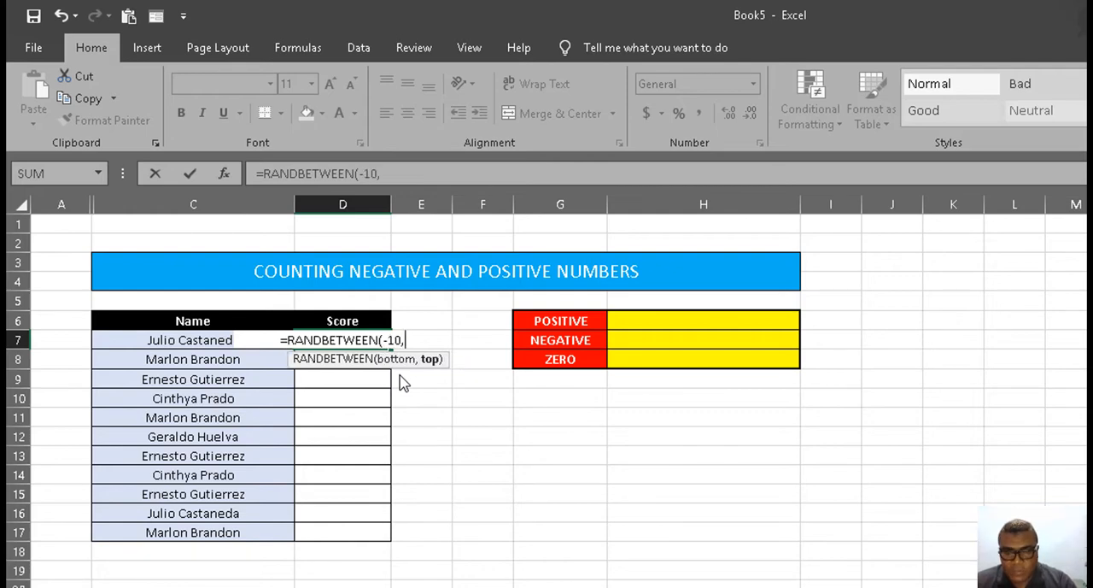
type("10)")
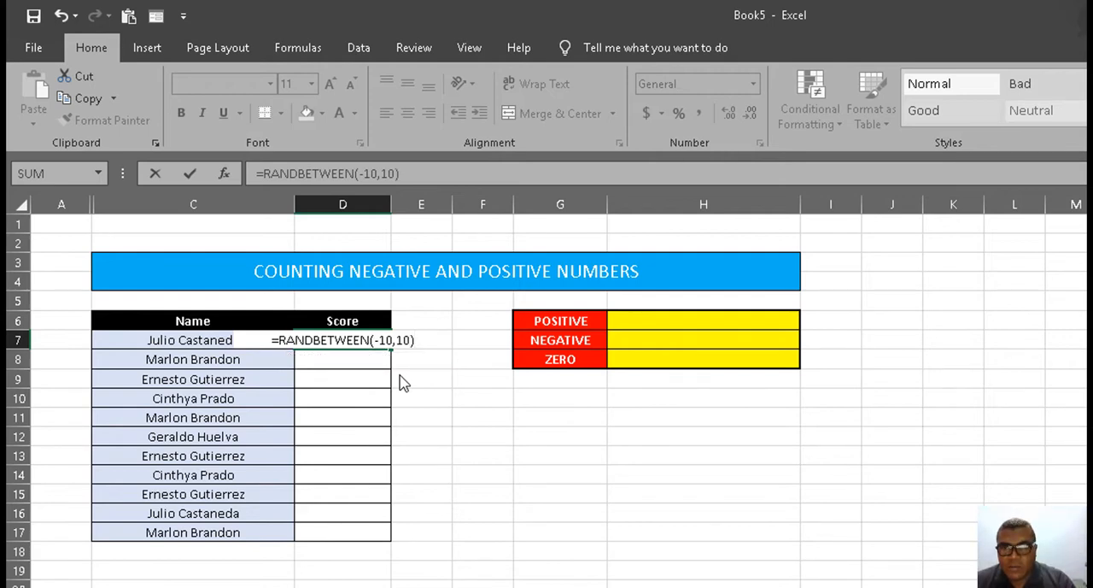
key("Return")
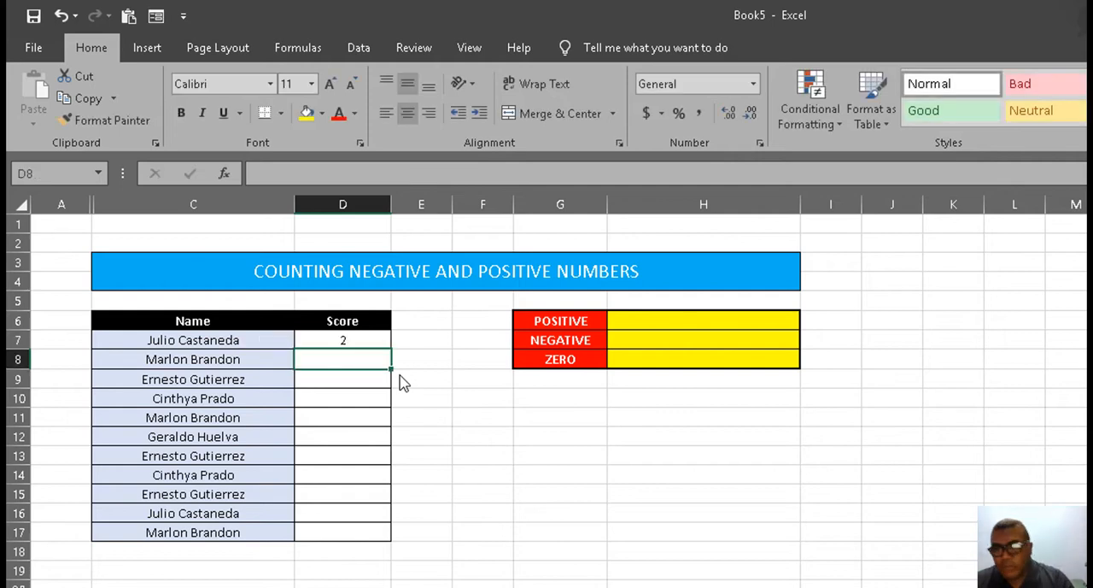
Step: Fill the D7 formula down to D17 and replace the formulas in D7:D17 with their values
left_click(373, 342)
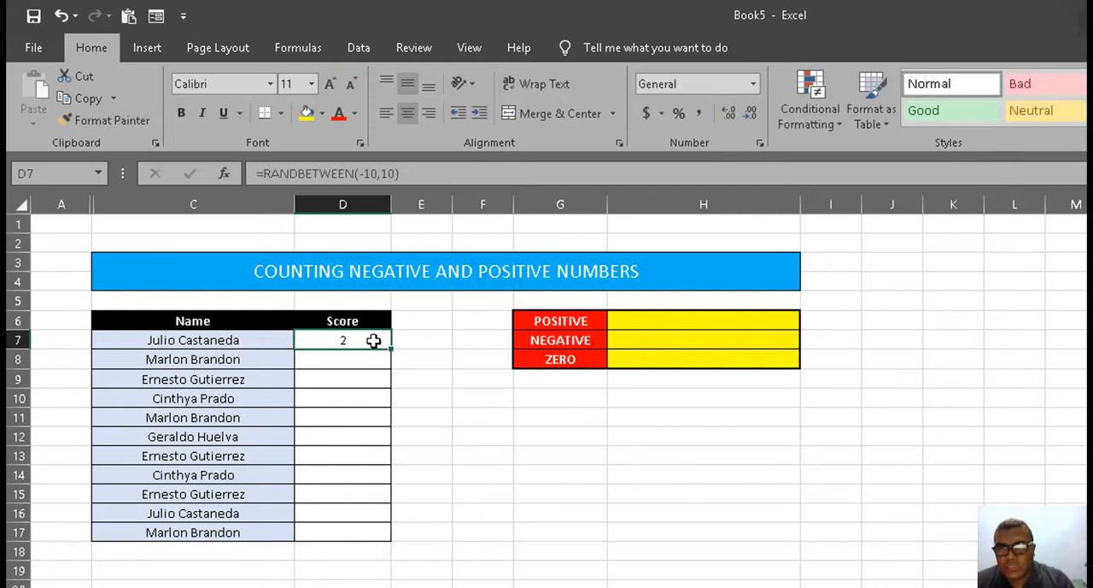
left_click_drag(383, 344, 411, 540)
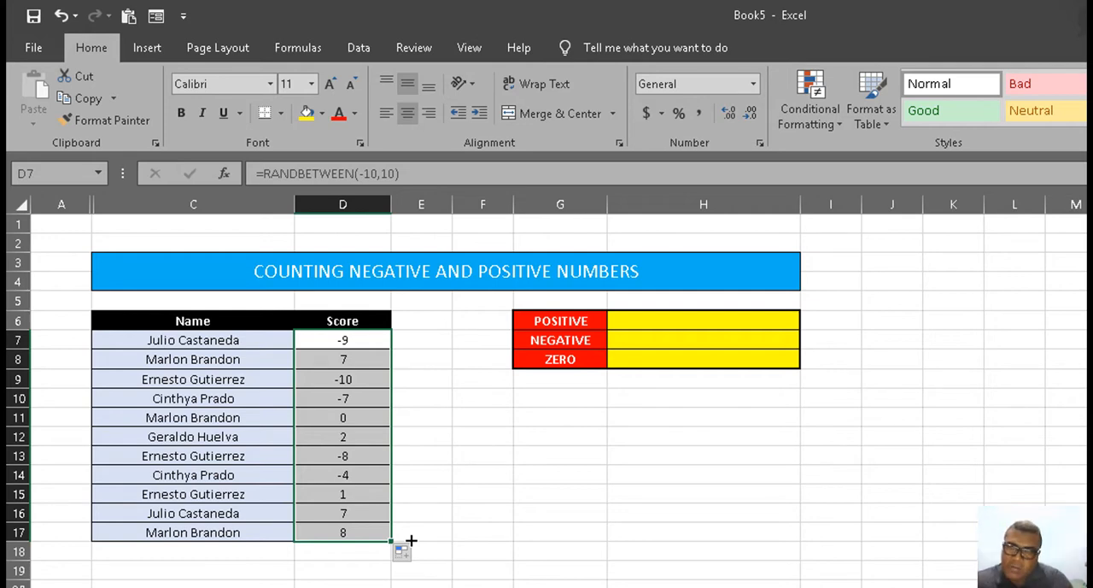
key("ctrl+c")
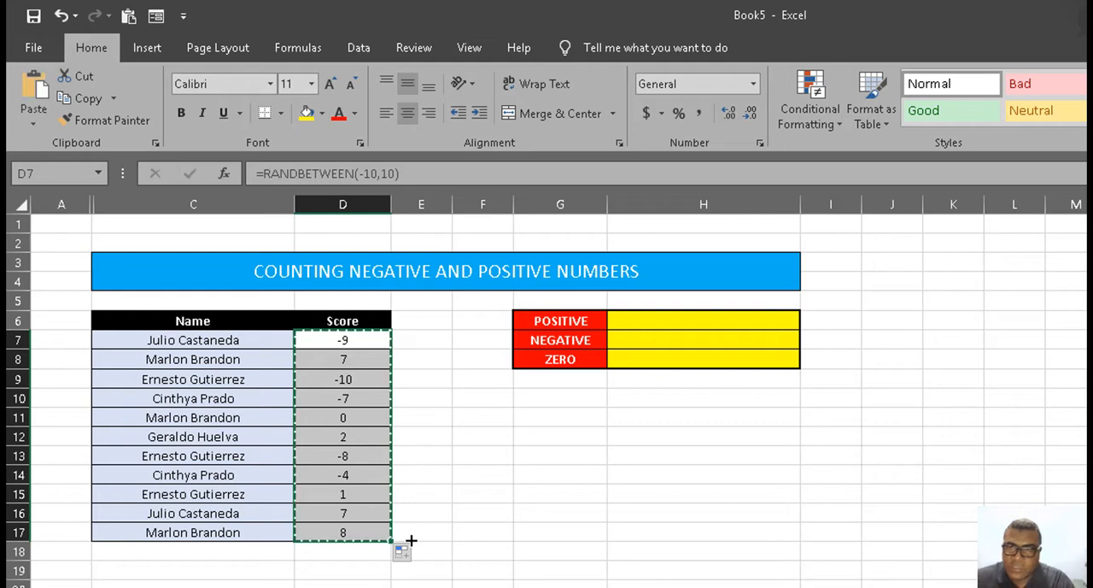
right_click(339, 341)
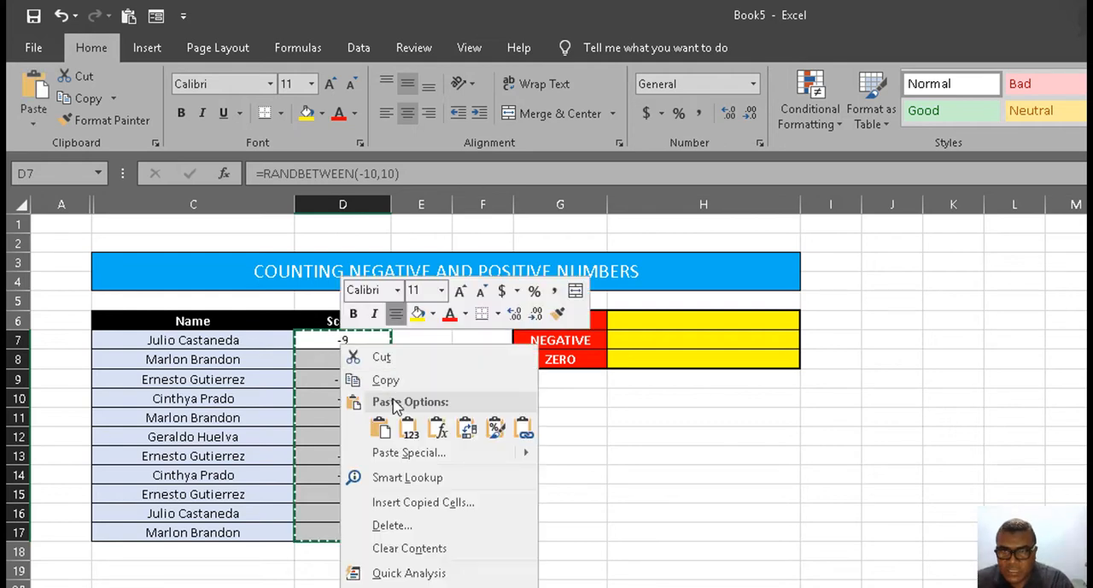
left_click(408, 427)
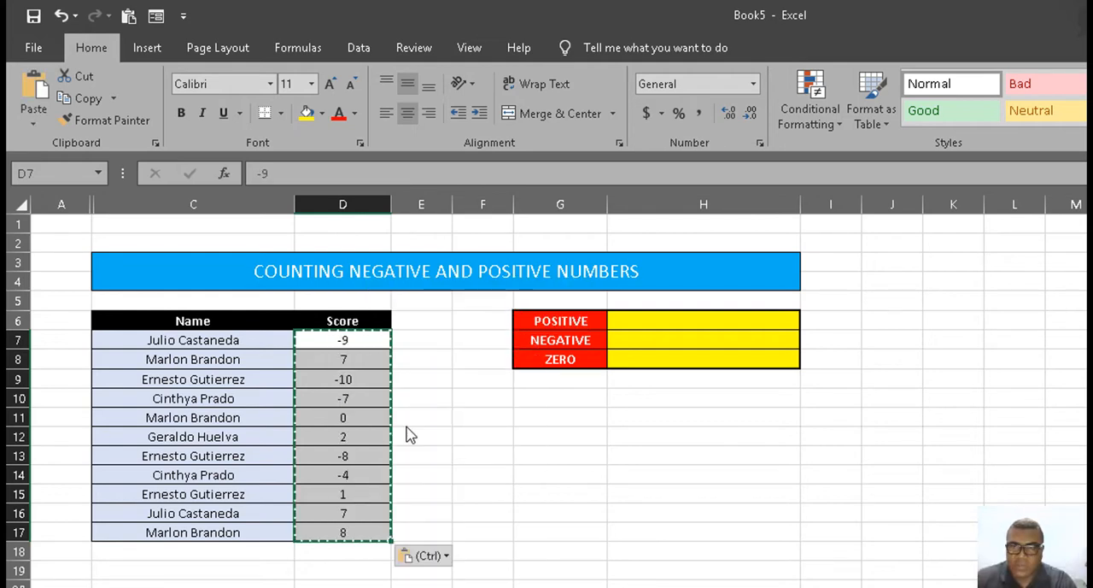
key("Escape")
Step: Set the score in cell D16 to 0
left_click(365, 363)
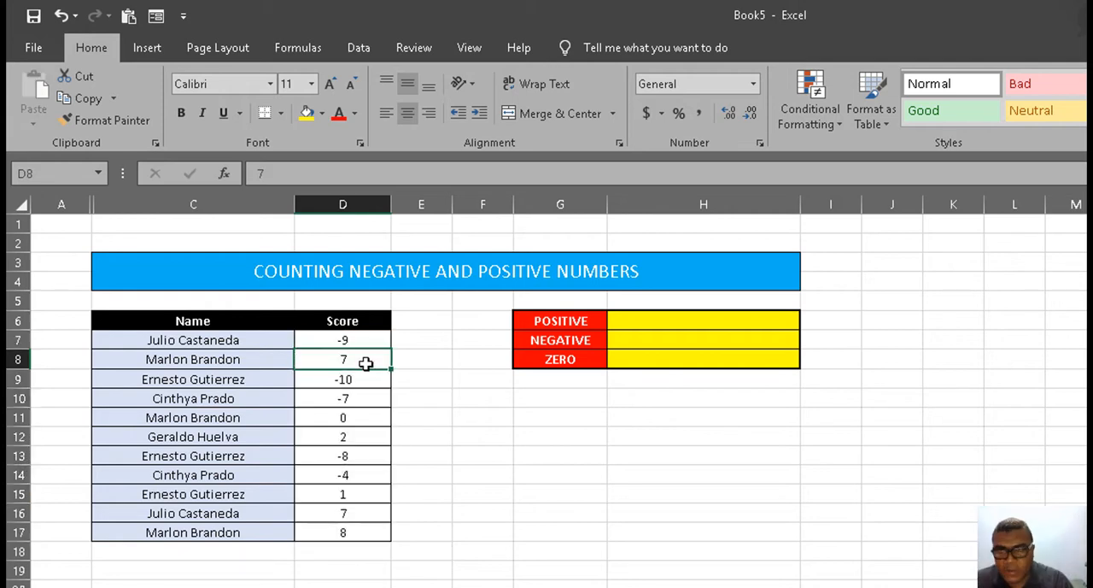
key("Down")
key("Down")
key("Down")
key("Down")
key("Down")
key("Down")
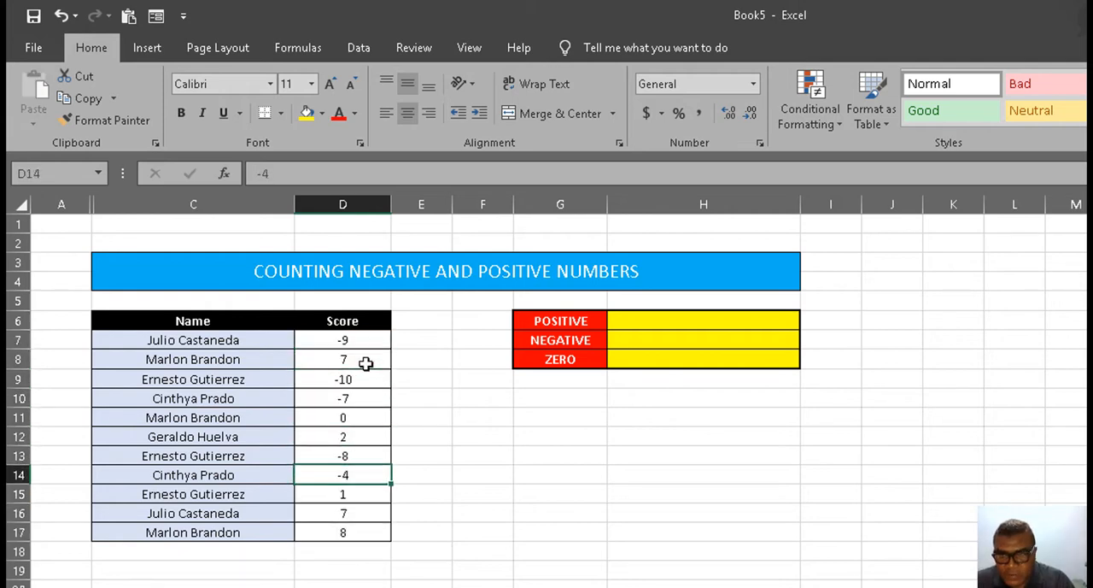
key("Down")
key("Down")
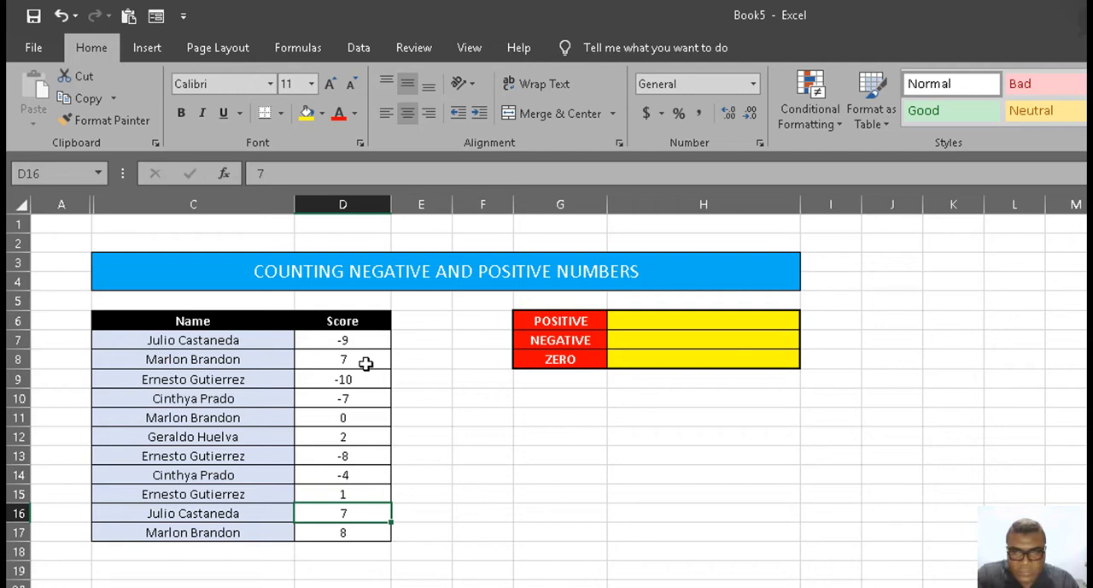
type("0")
key("Return")
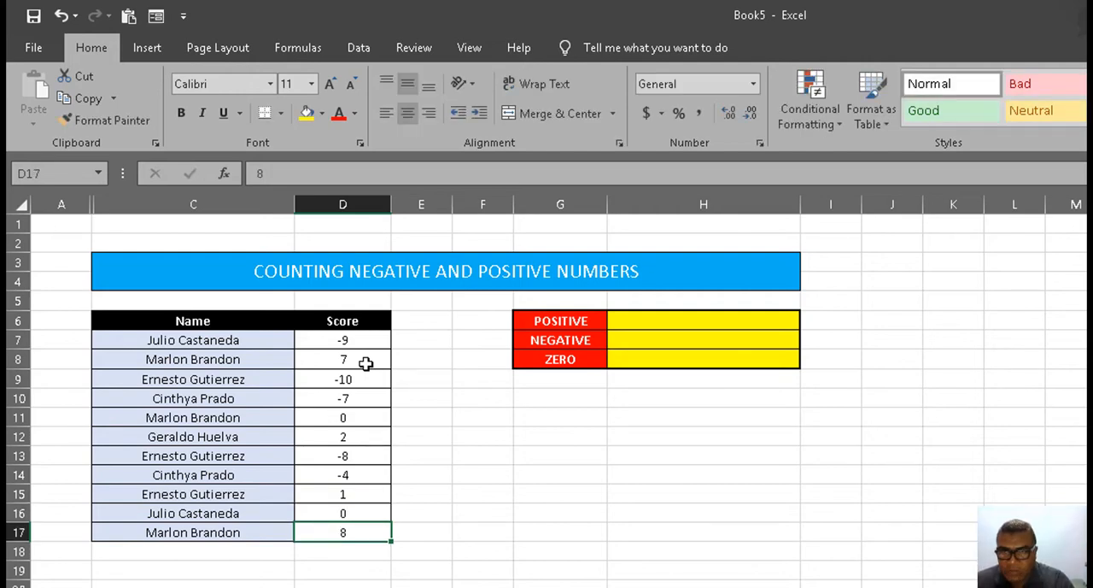
Step: Count the positive scores in H6 with the formula =COUNTIF(D7:D17,">0")
left_click(682, 317)
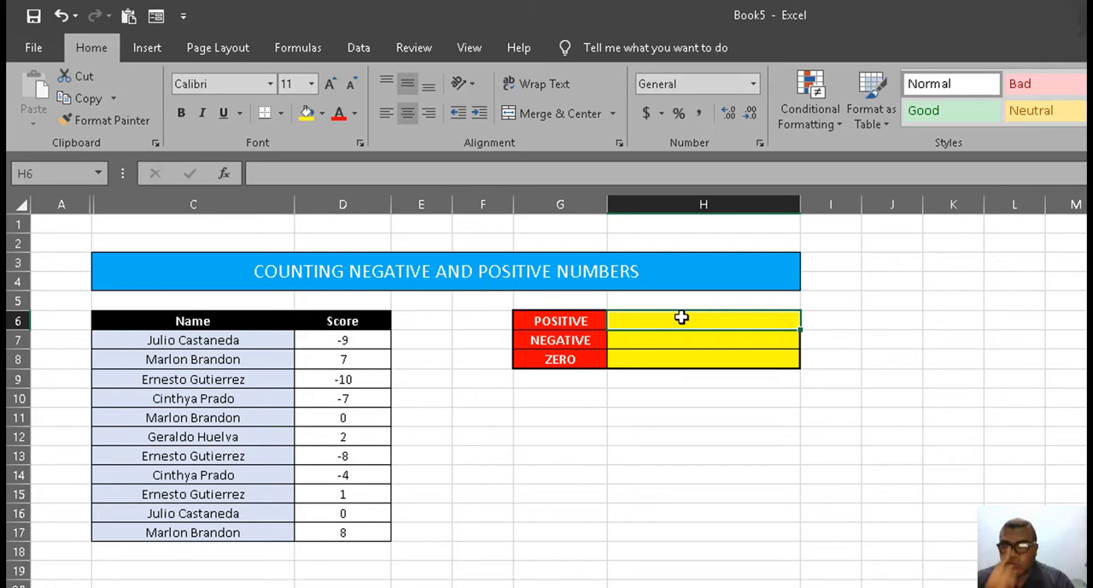
type("=count")
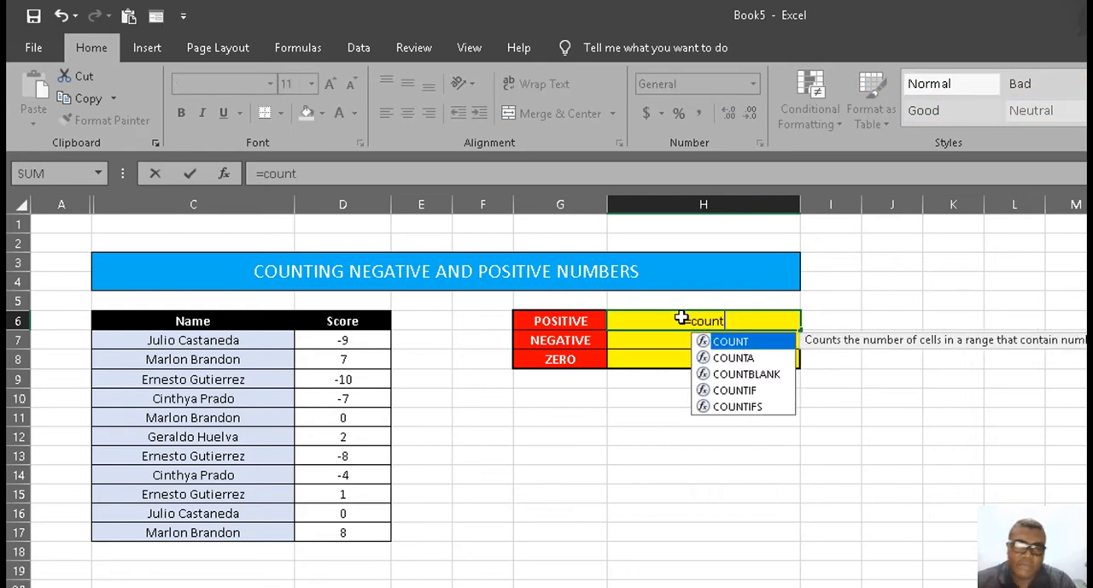
double_click(735, 392)
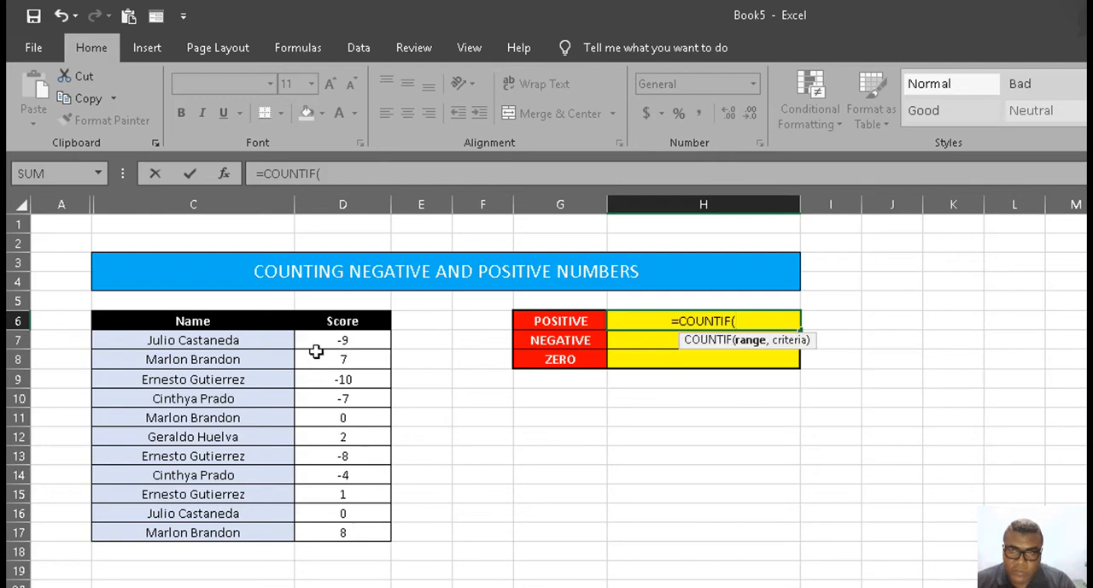
left_click_drag(340, 340, 358, 529)
type(",")
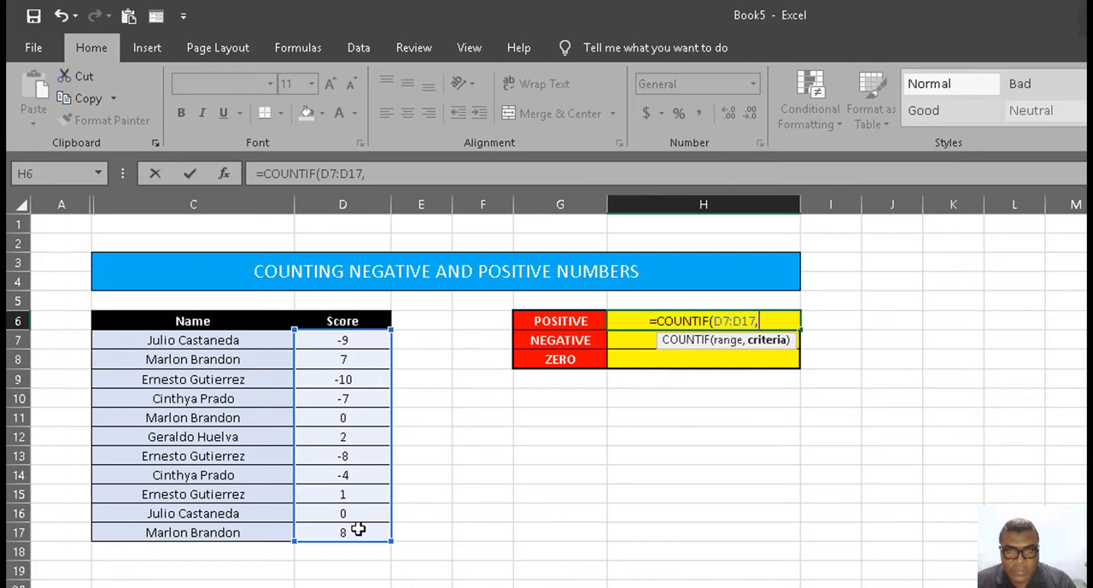
type("\"")
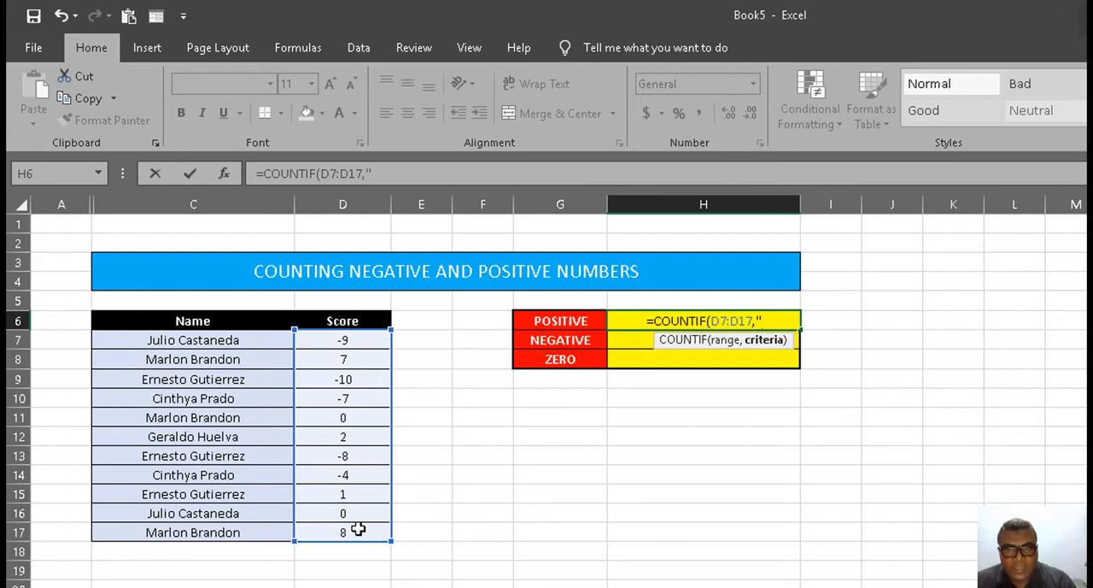
type(">")
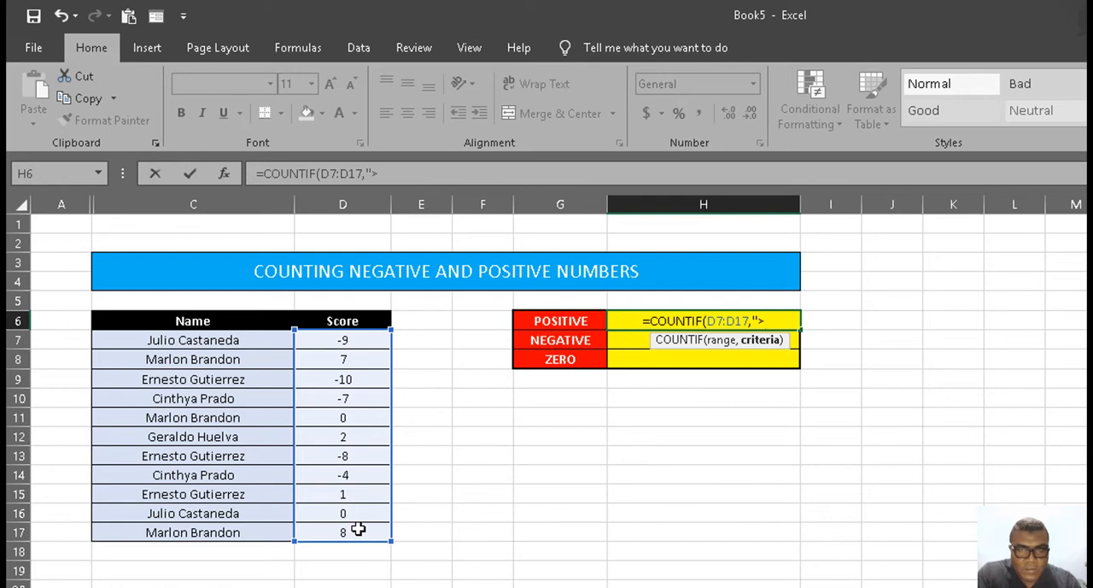
type("0")
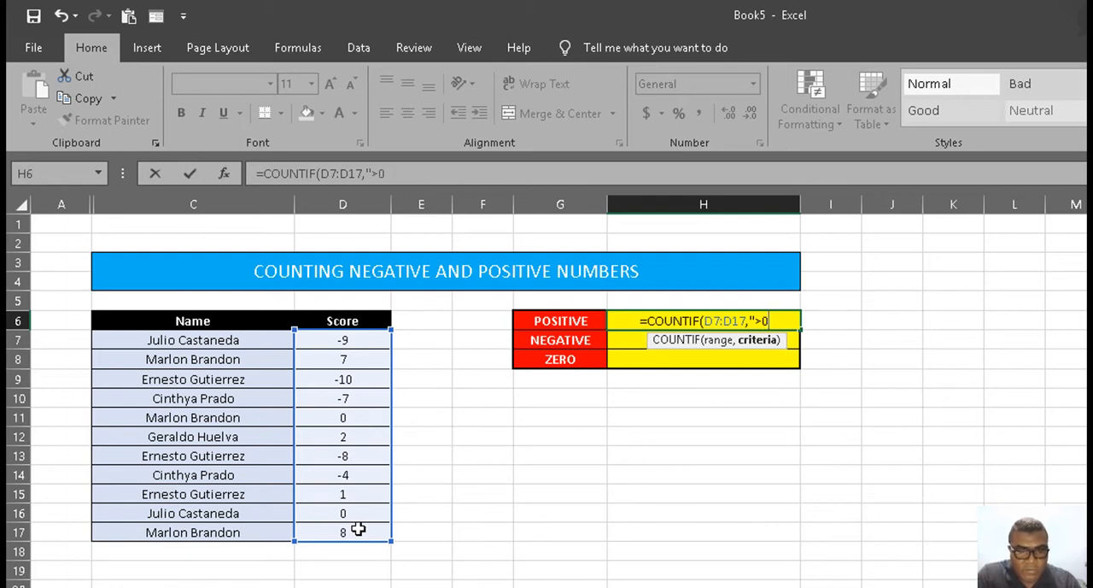
type("\")")
key("Return")
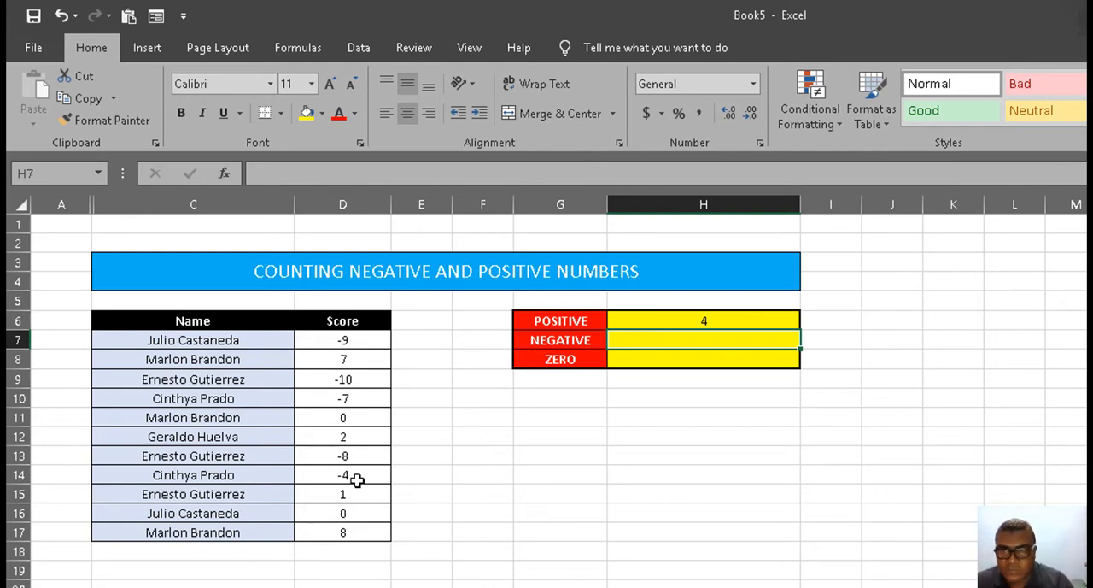
Step: Check the individual positive scores in D7:D17 and copy the COUNTIF formula from H6 down to the NEGATIVE count cell H7
left_click(334, 357)
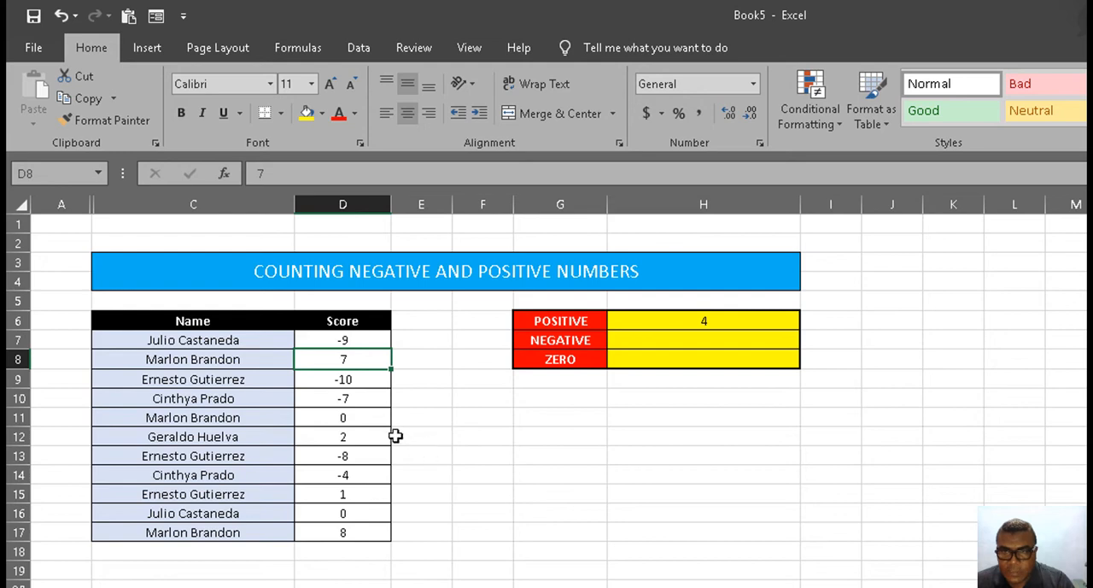
left_click(351, 434)
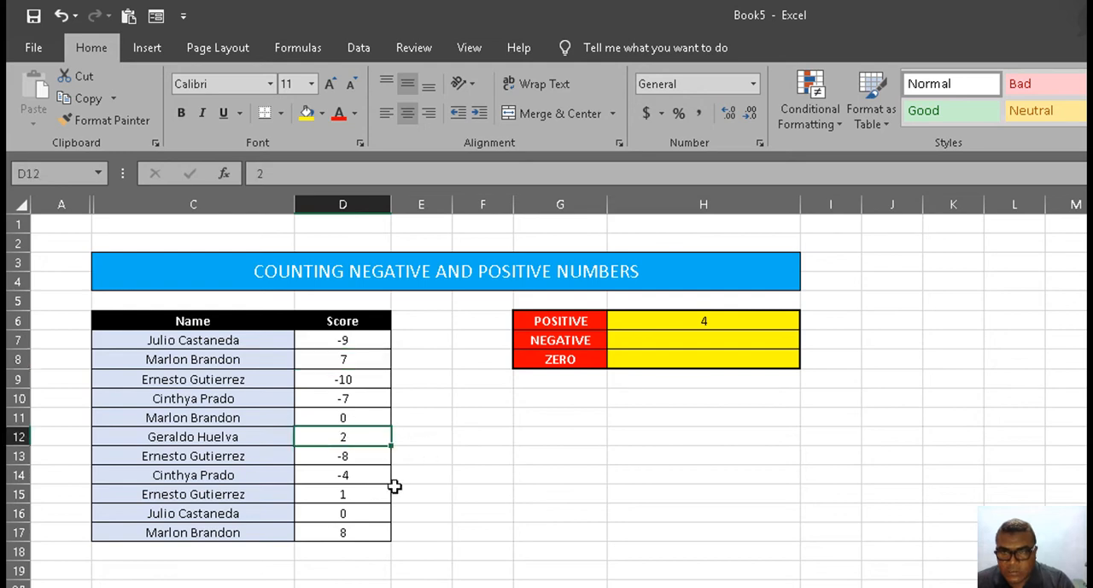
left_click(356, 494)
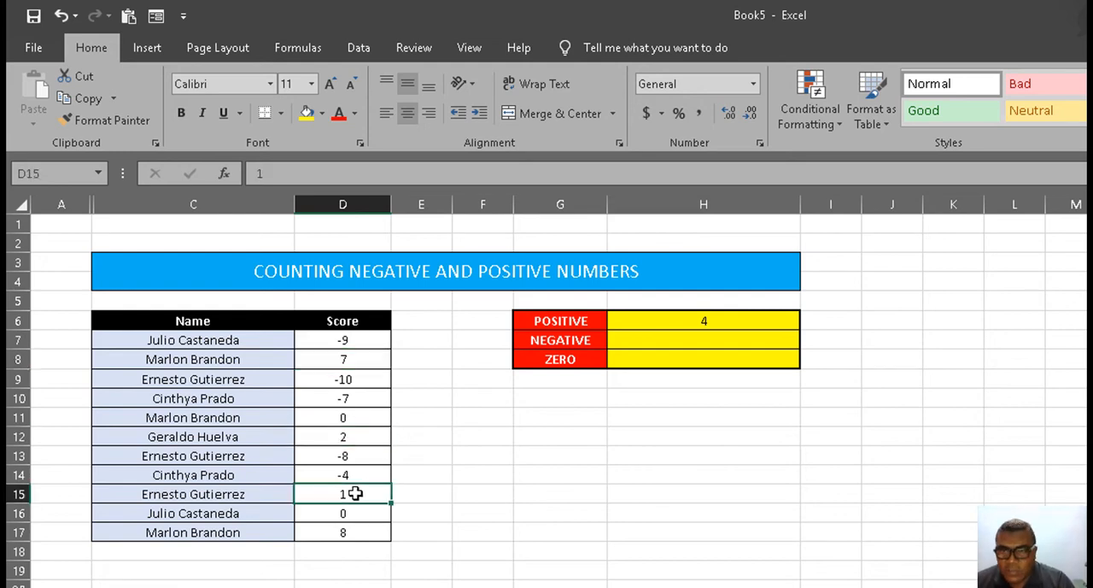
left_click(356, 532)
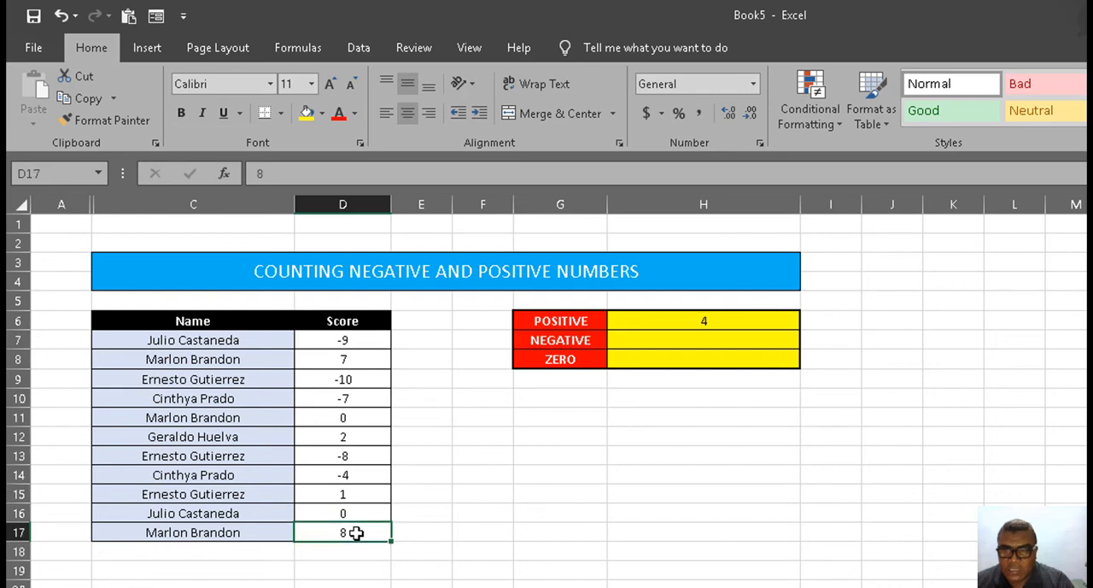
left_click(752, 322)
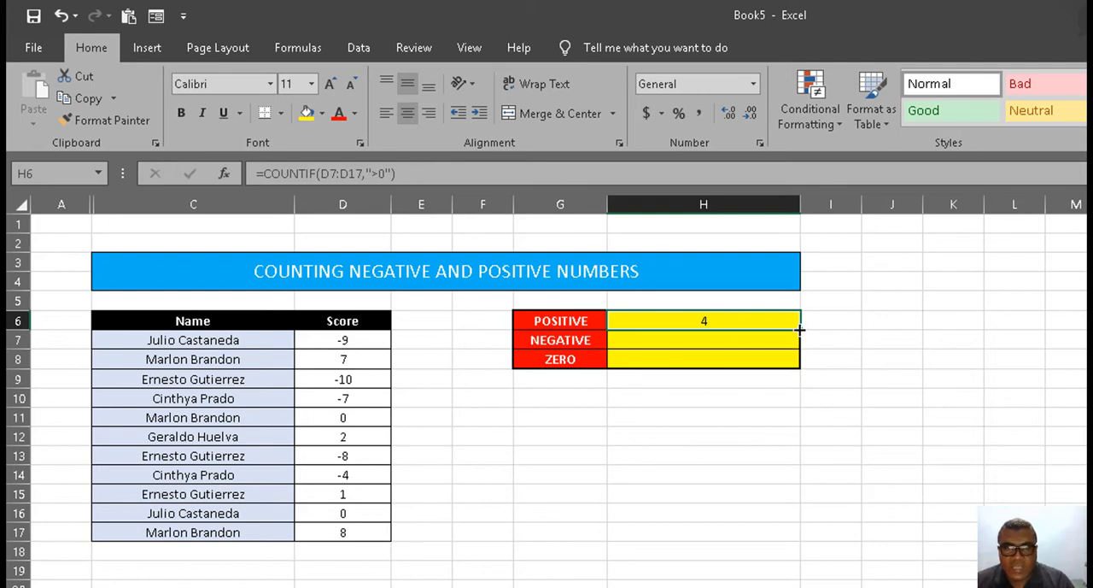
left_click_drag(800, 330, 802, 349)
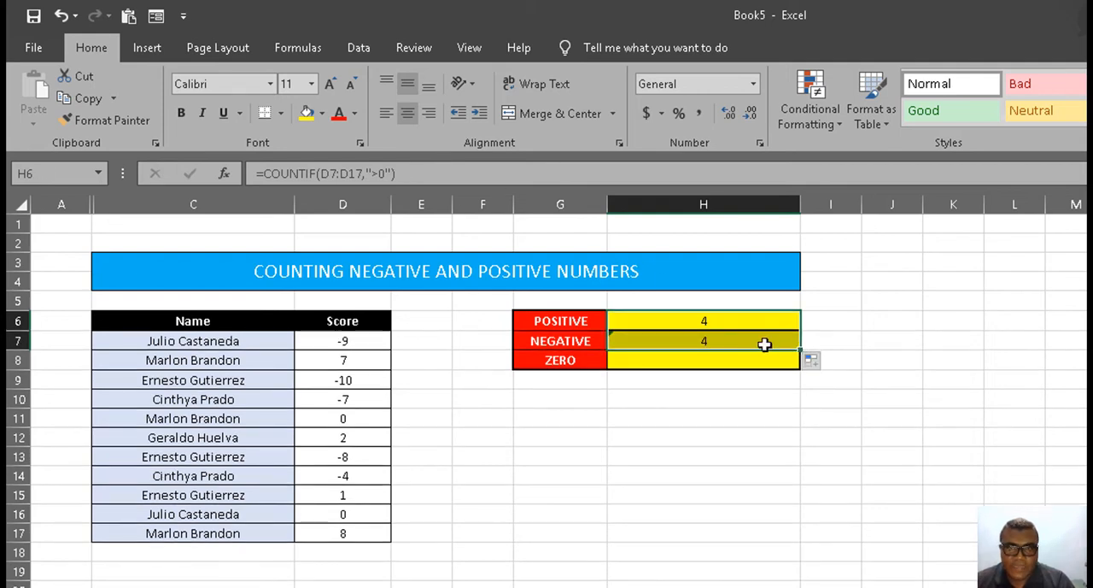
Step: Change the NEGATIVE count formula in H7 to =COUNTIF(D7:D17,"<0")
left_click(739, 342)
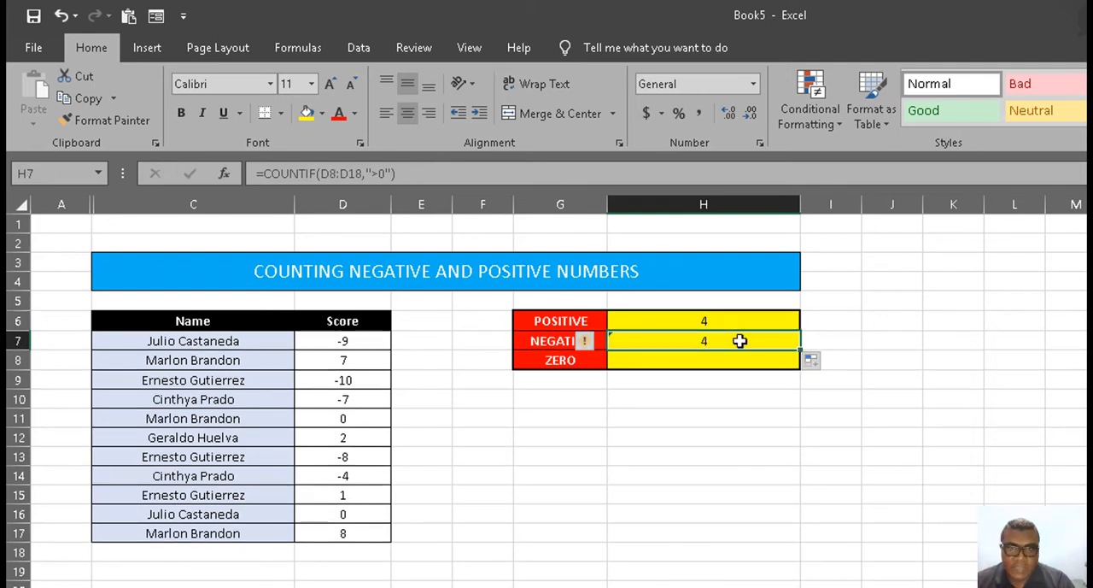
left_click(377, 180)
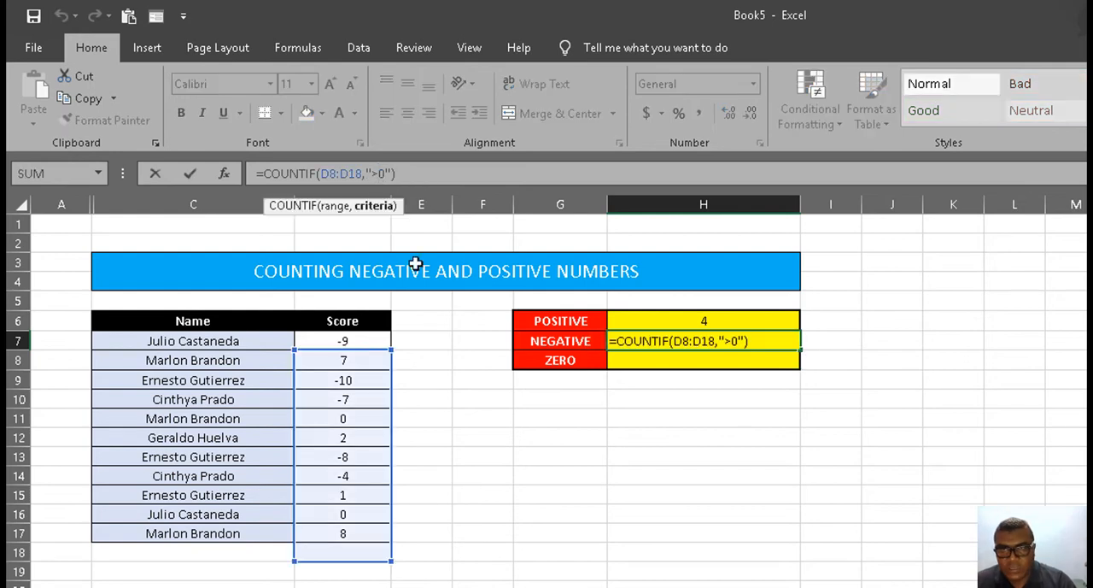
key("BackSpace")
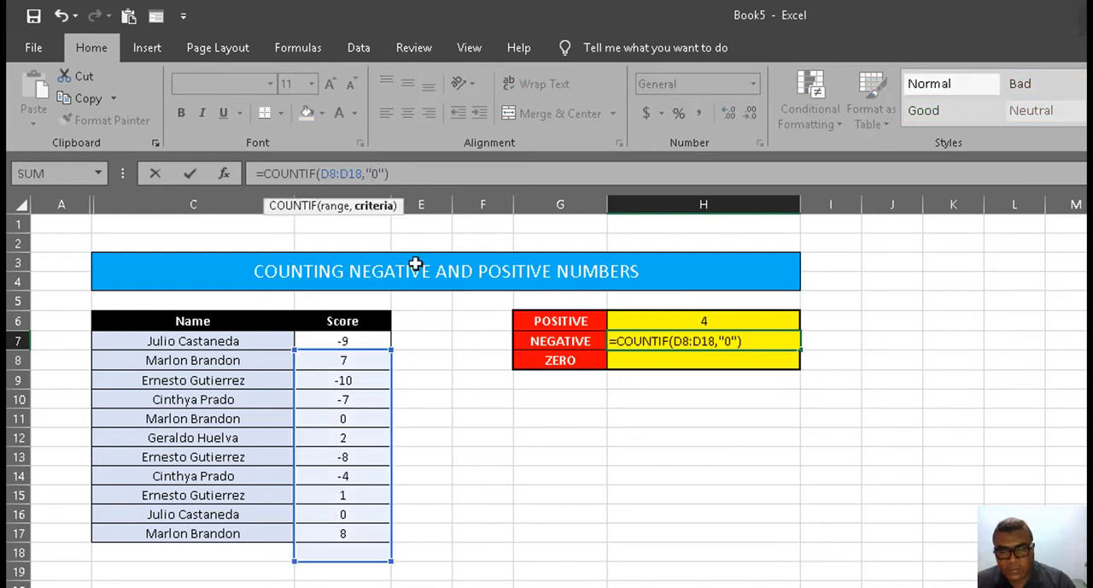
type("<")
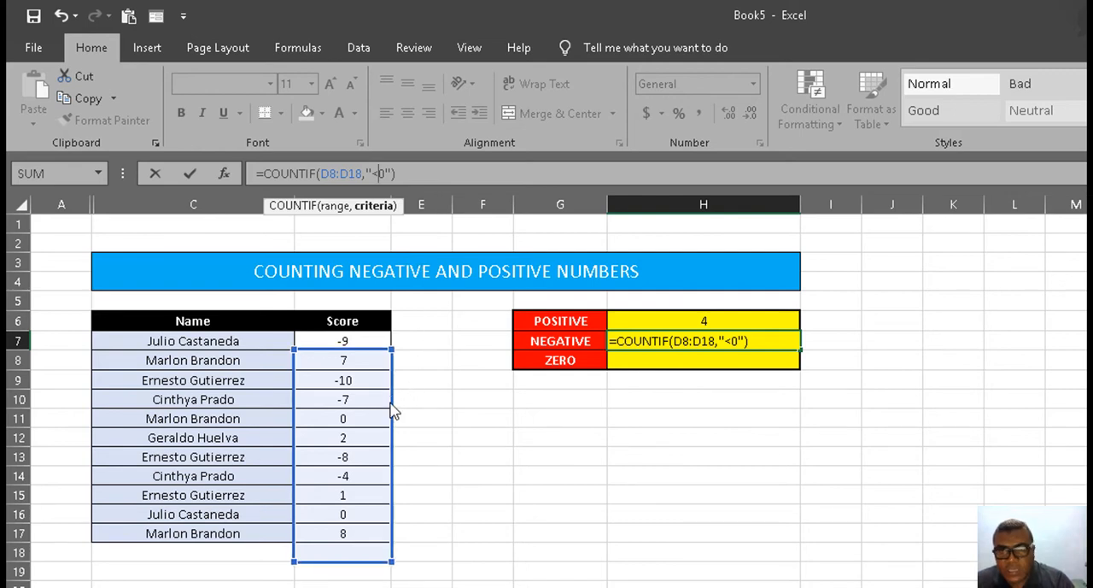
left_click_drag(392, 411, 390, 384)
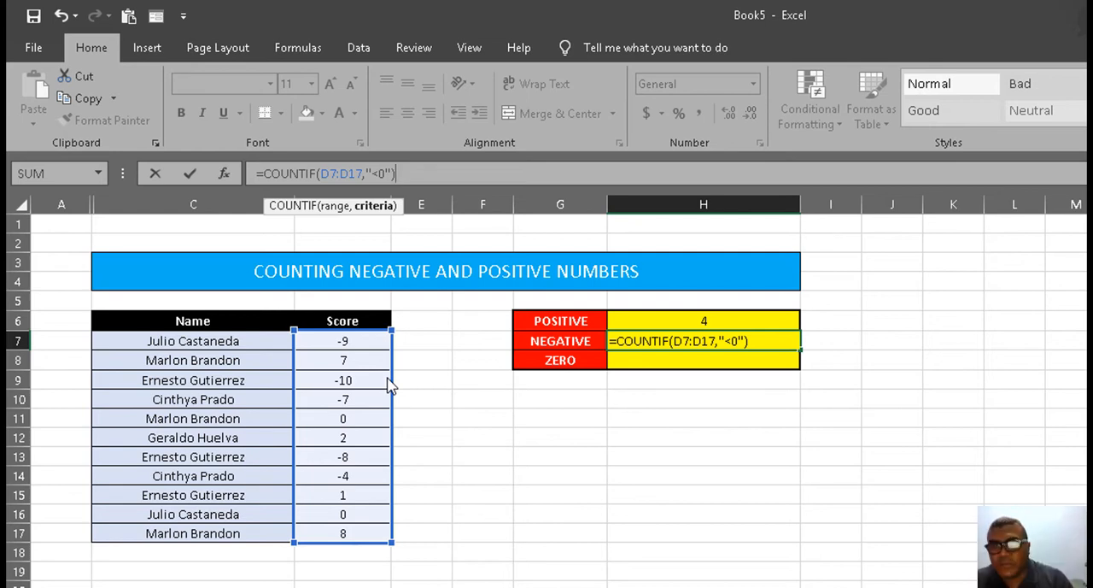
key("Return")
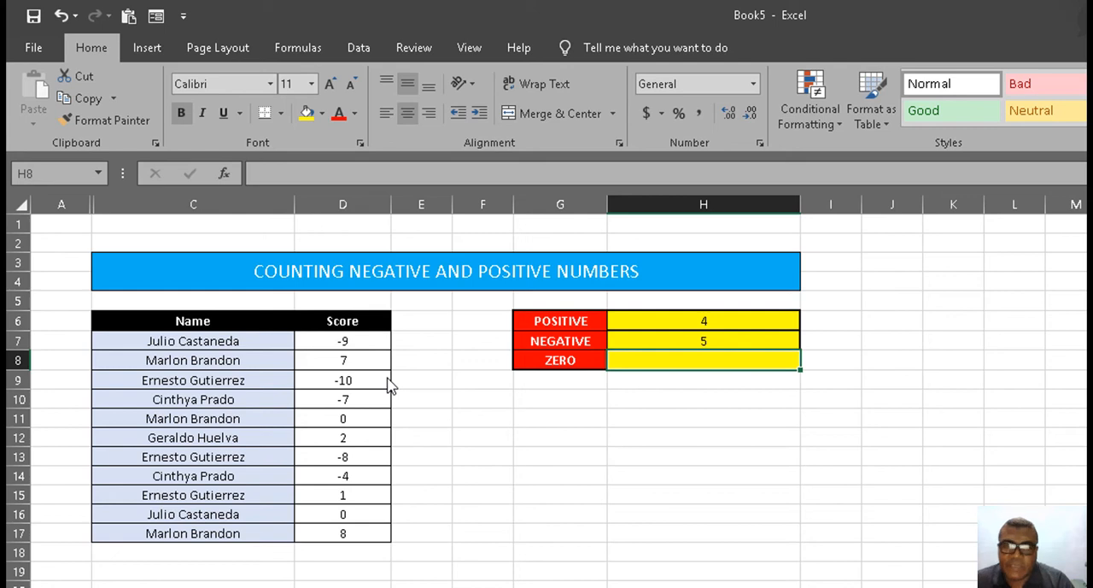
Step: Check the individual negative scores in column D and copy the COUNTIF formula from H7 down to the ZERO count cell H8
left_click(364, 341)
left_click(373, 386)
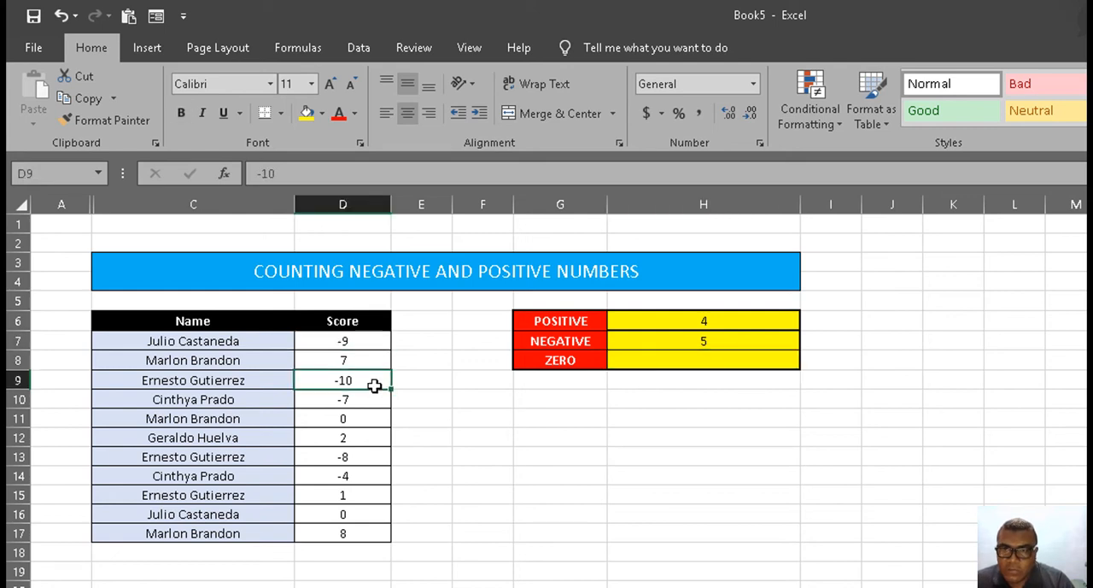
left_click(371, 403)
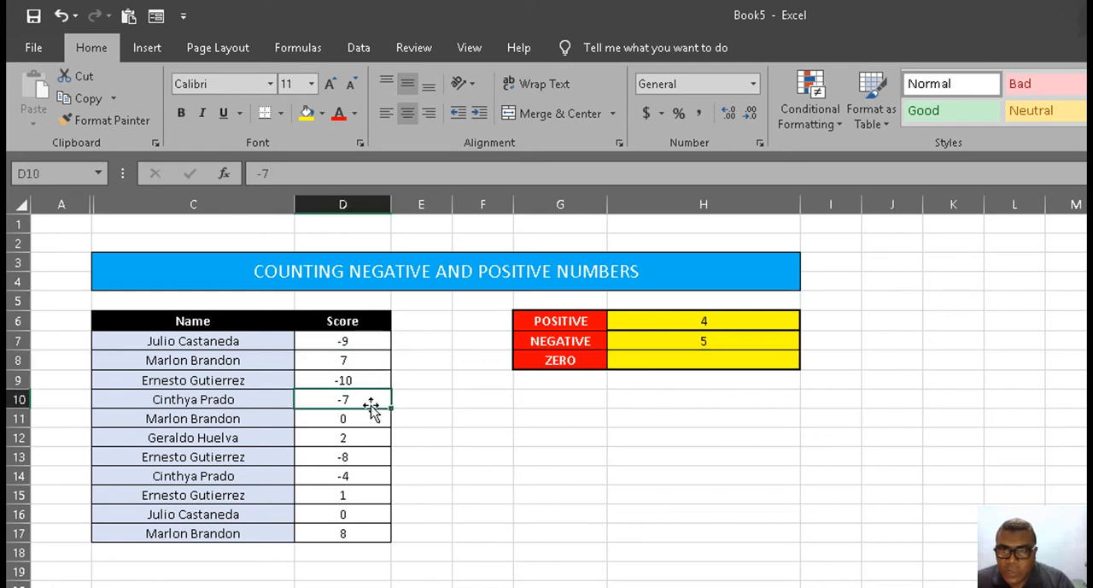
left_click(362, 457)
left_click(366, 479)
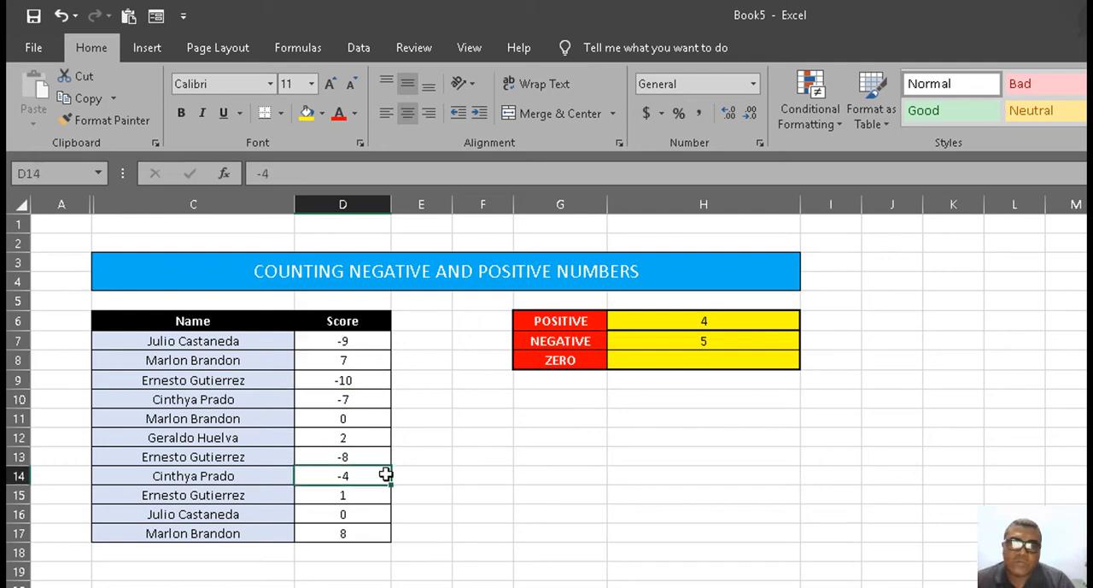
left_click(760, 340)
left_click_drag(800, 351, 807, 373)
Step: Shift the range of the COUNTIF formula in H8 to D7:D17
left_click(730, 361)
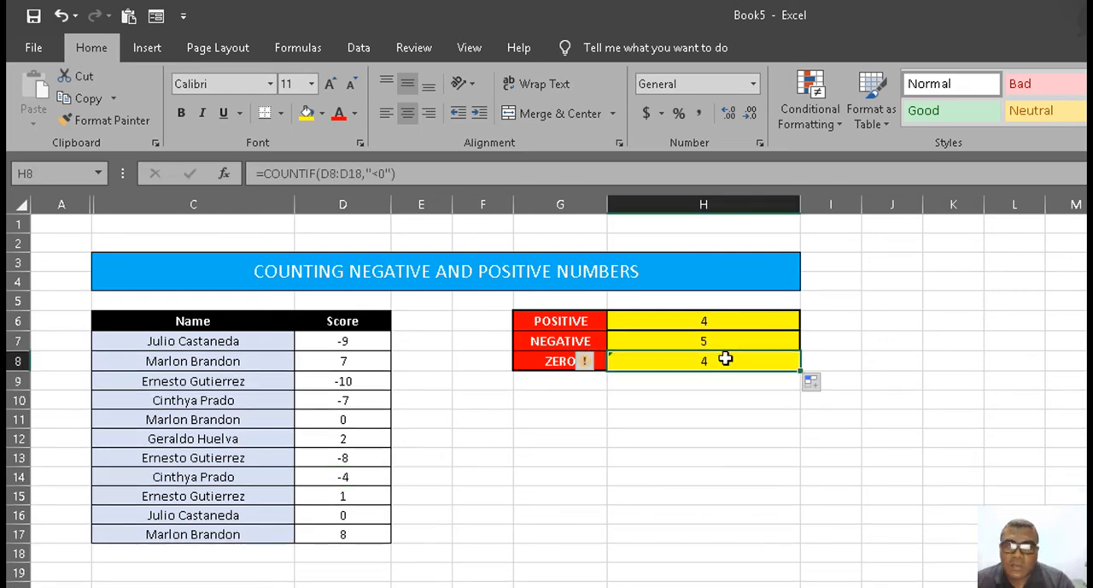
left_click(326, 179)
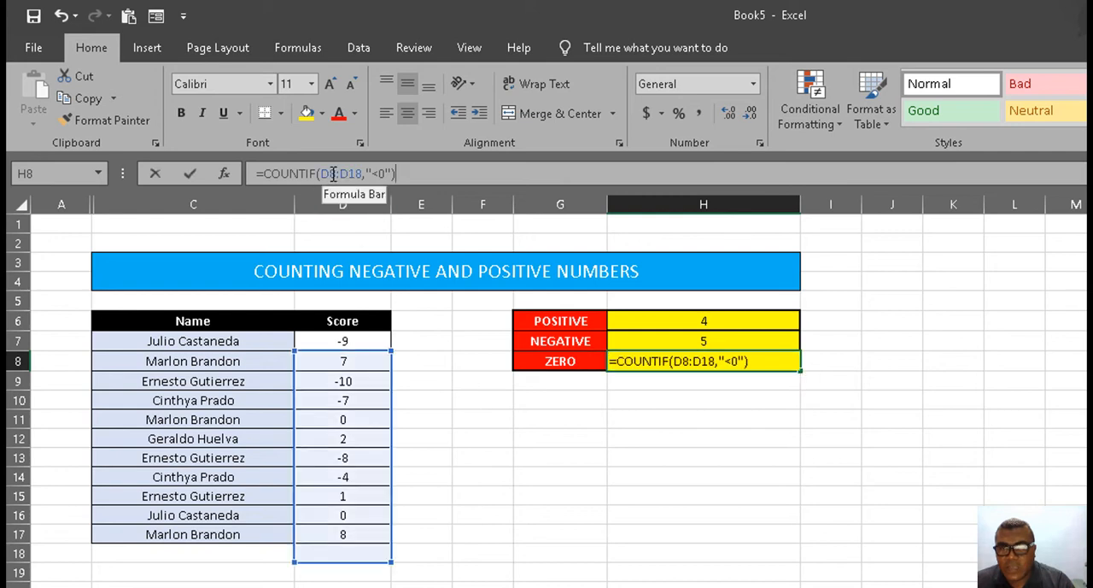
left_click_drag(391, 381, 391, 361)
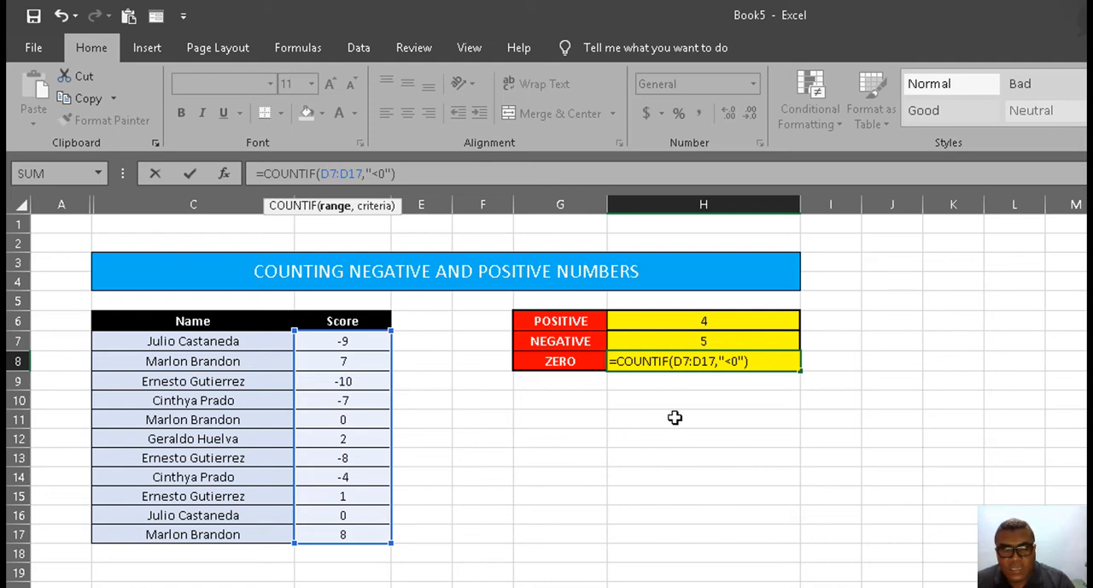
key("Return")
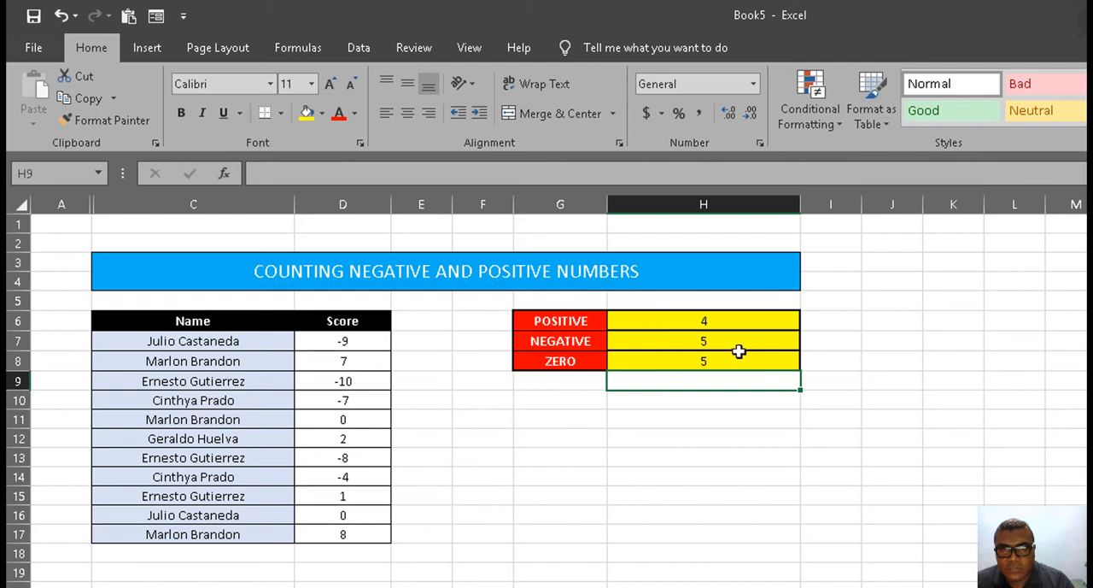
Step: Change the criterion in the ZERO count cell H8 so the formula reads =COUNTIF(D7:D17,"=0")
left_click(726, 359)
left_click(374, 166)
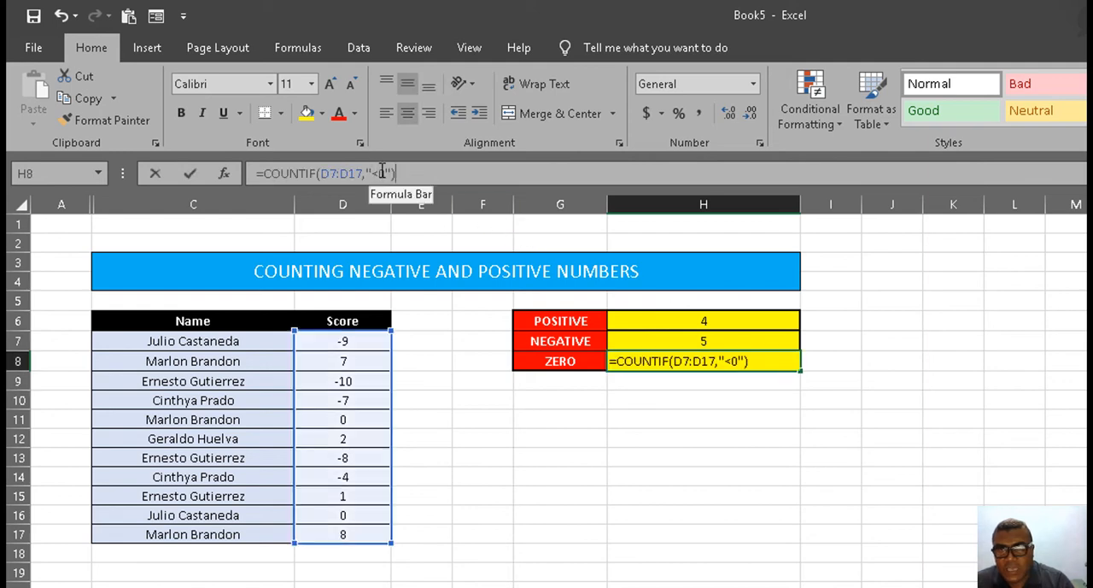
key("BackSpace")
type("=")
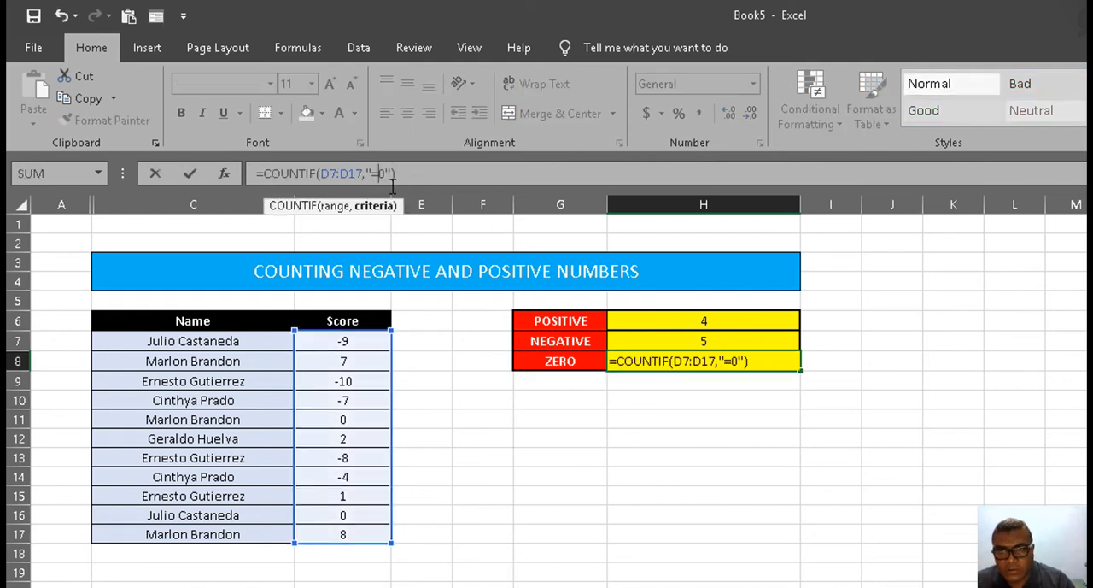
key("Return")
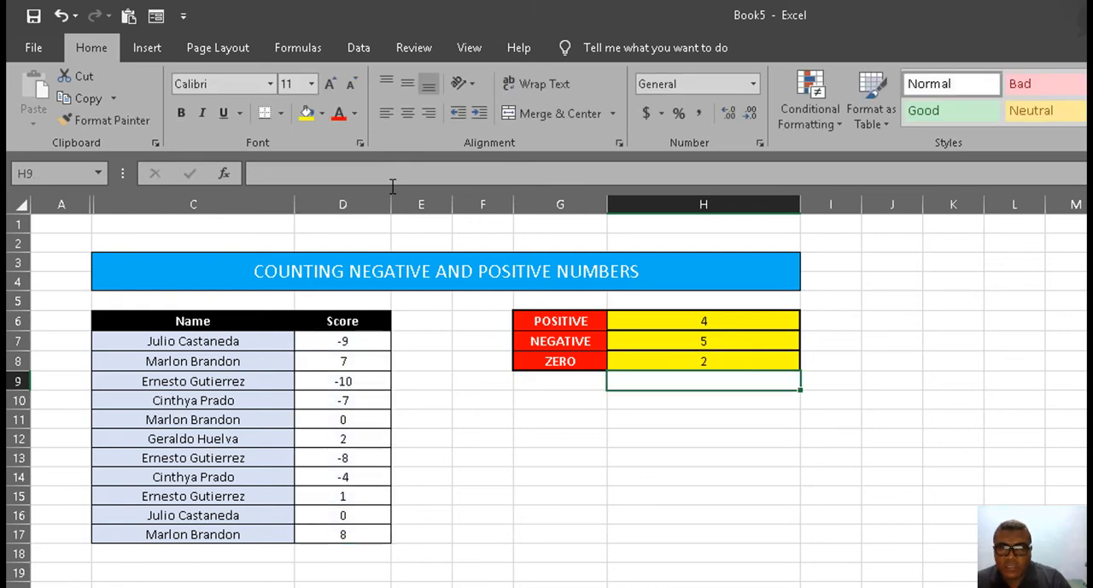
left_click(571, 456)
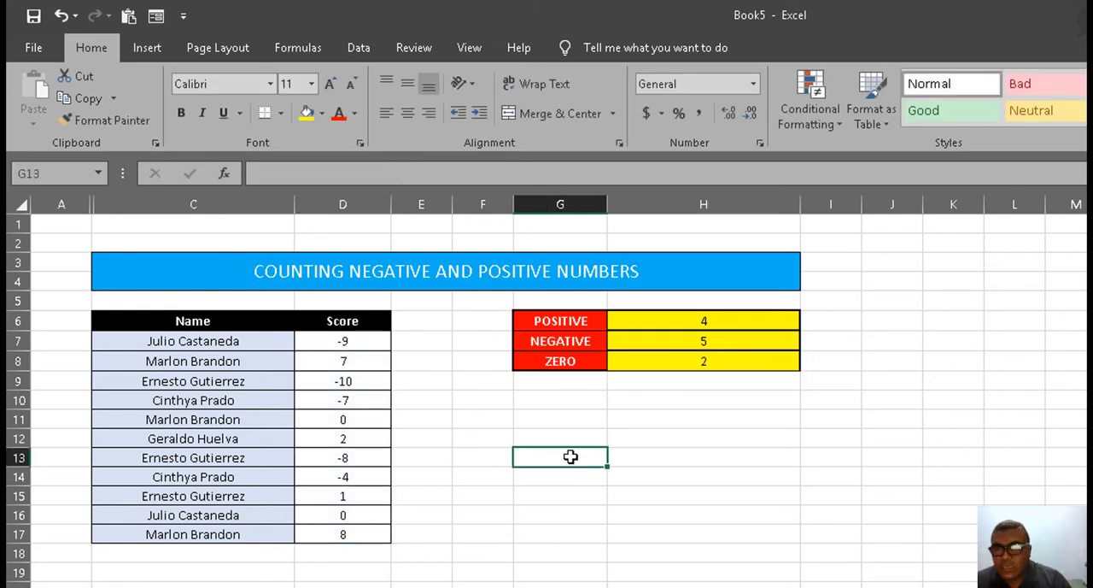